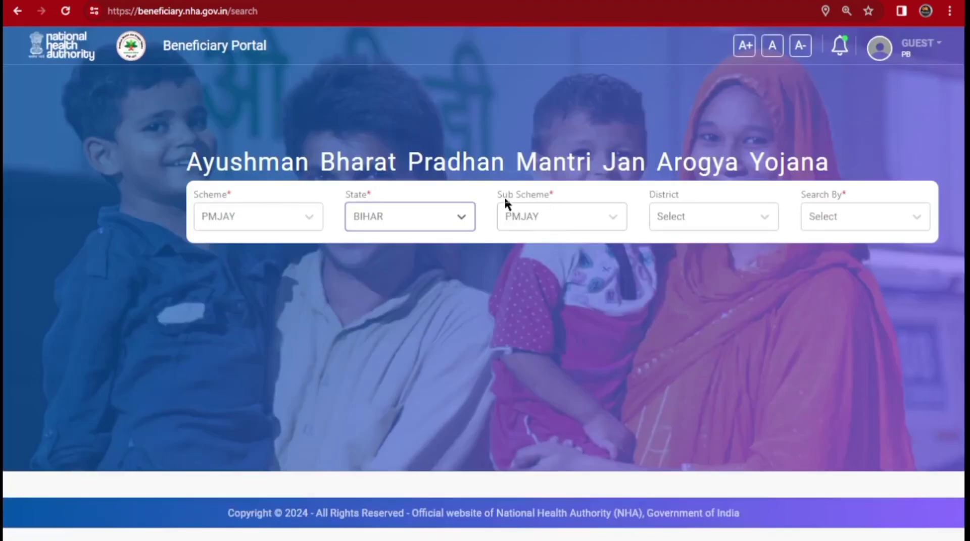
- Keep PMJAY as the sub scheme and set the district to GAYA
click(561, 216)
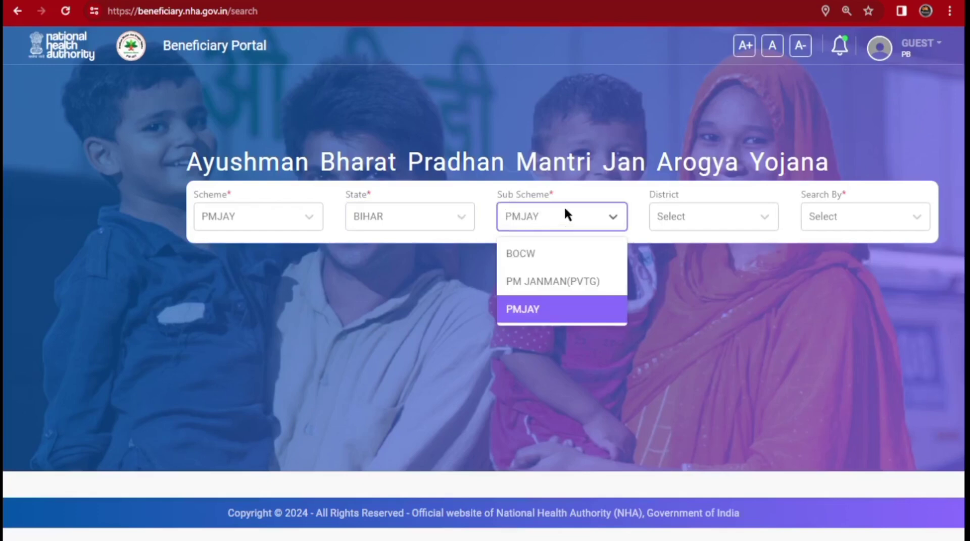
click(712, 271)
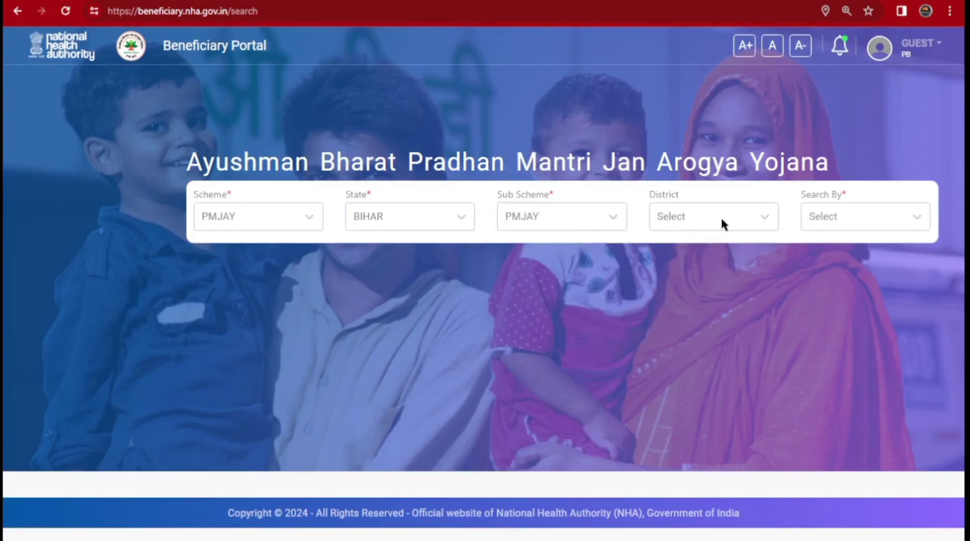
click(681, 209)
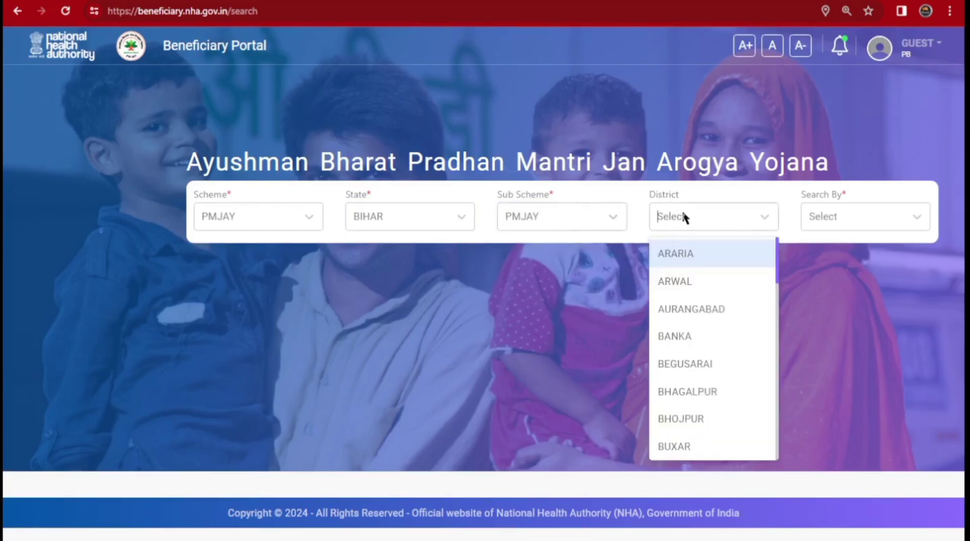
scroll(707, 273, down, 3)
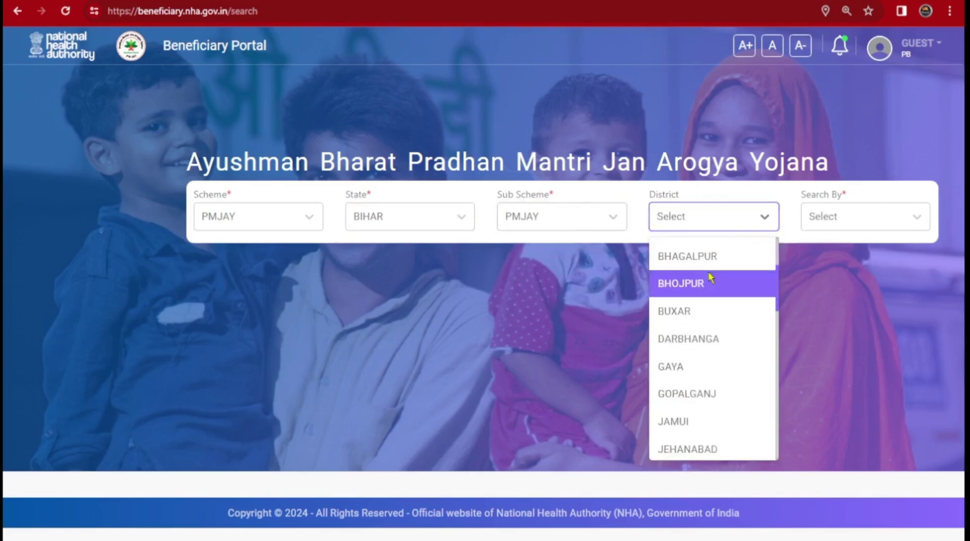
click(719, 373)
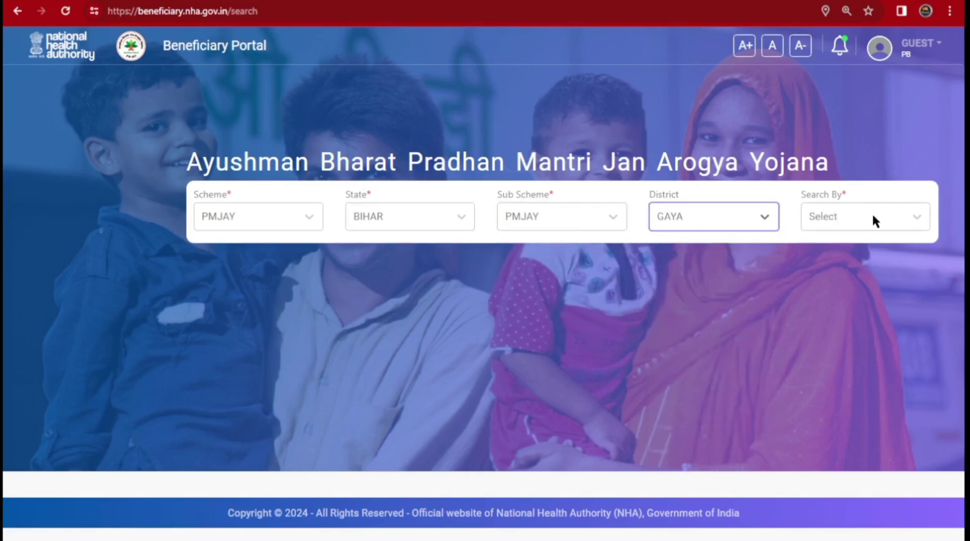
- Search by Aadhaar Number, enter and check the member's Aadhaar number, then run the search
click(840, 215)
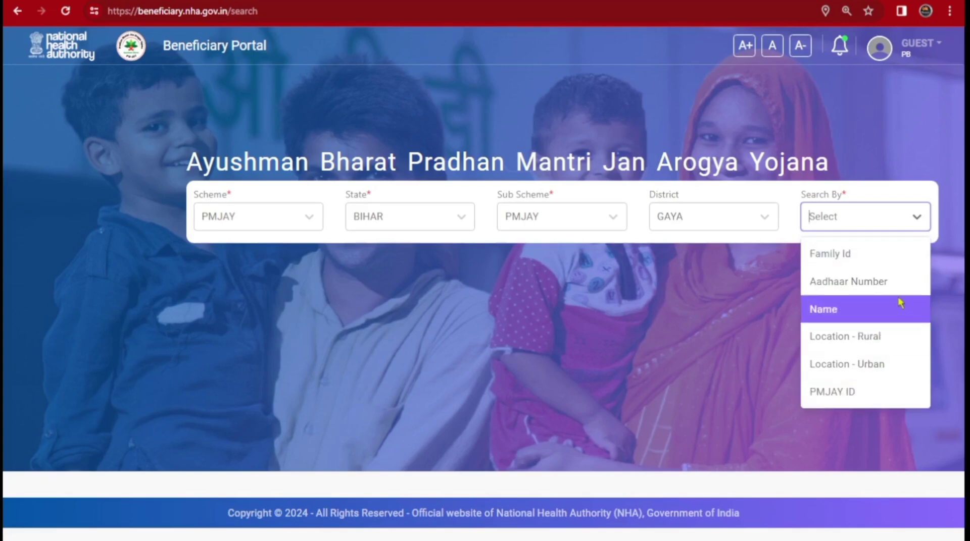
click(880, 281)
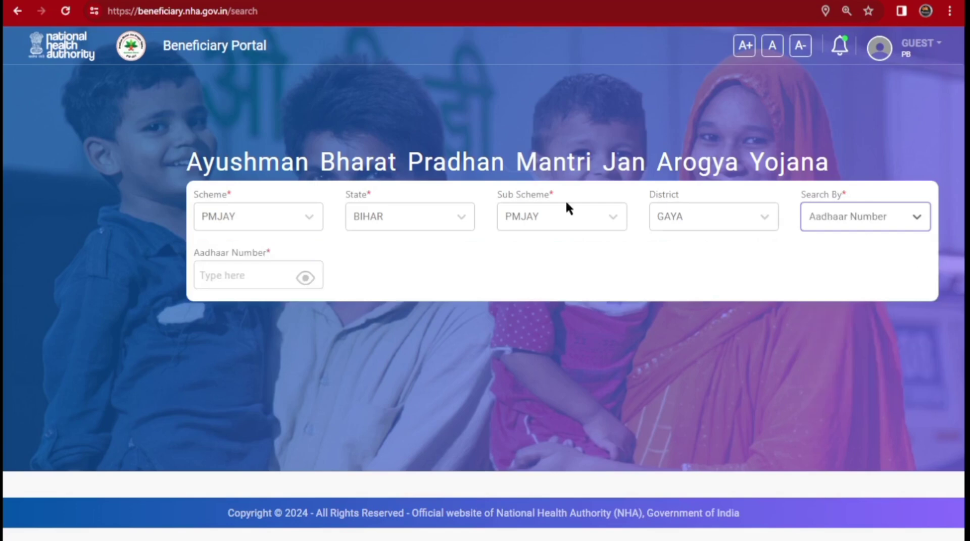
click(234, 273)
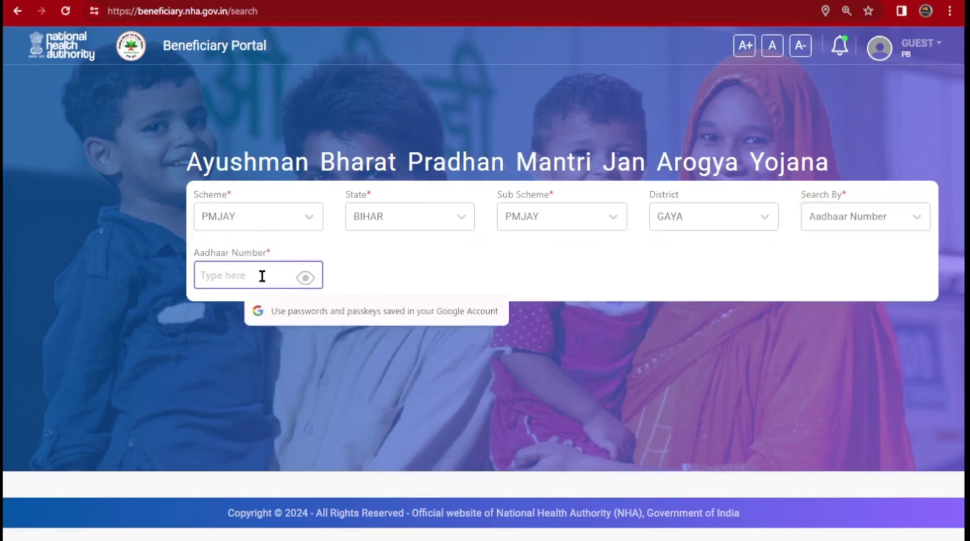
key(ctrl+v)
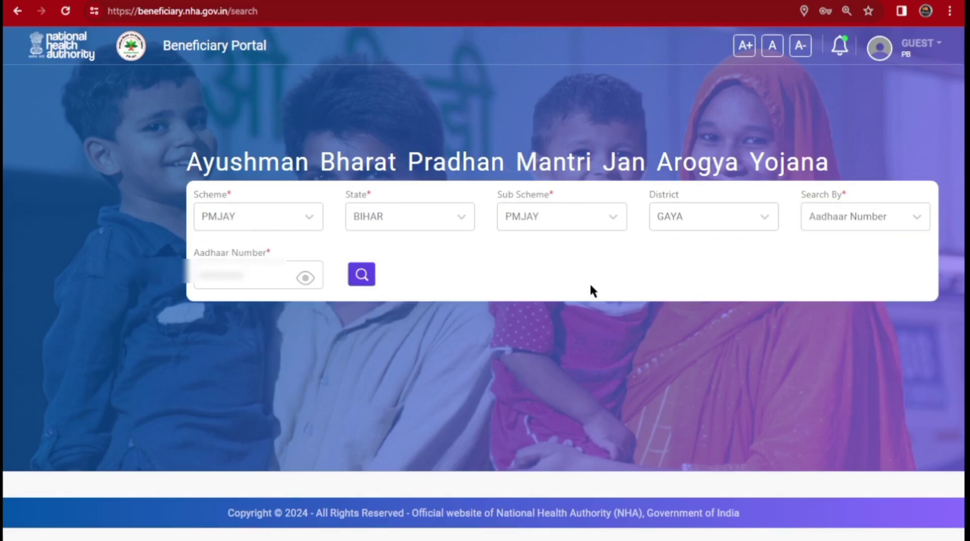
click(305, 278)
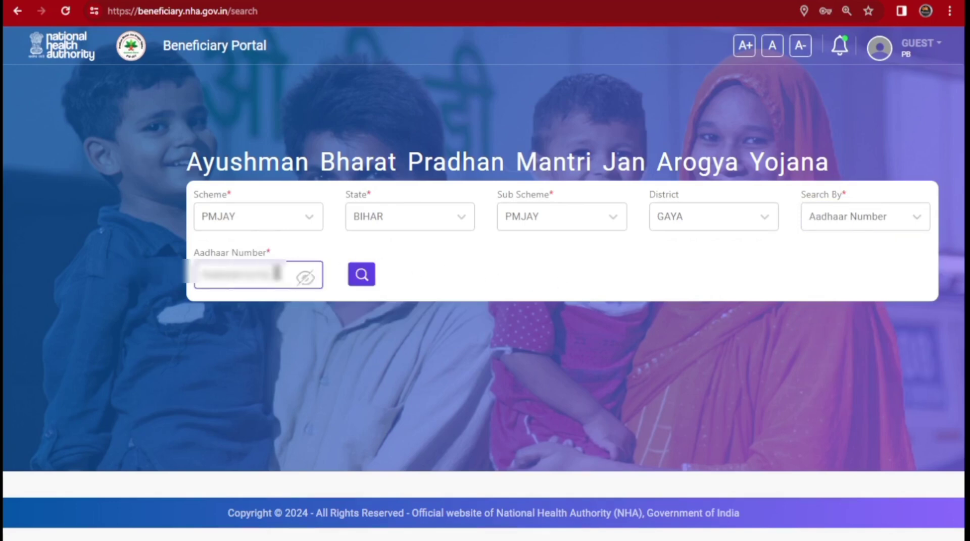
click(308, 279)
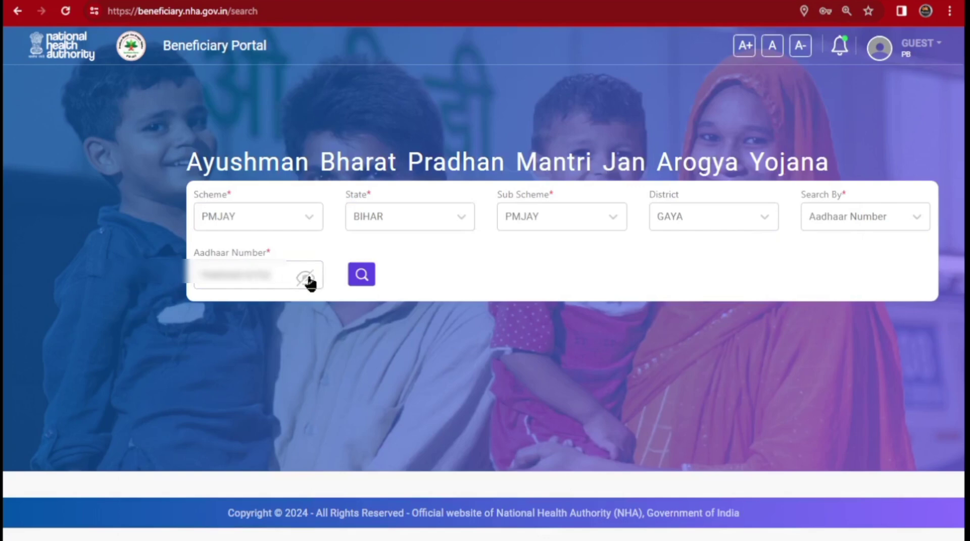
click(306, 278)
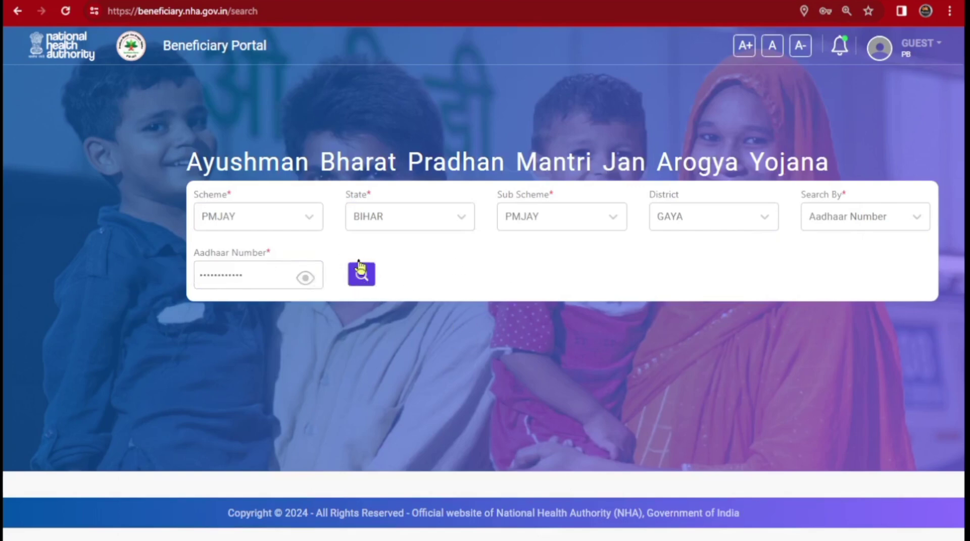
click(360, 275)
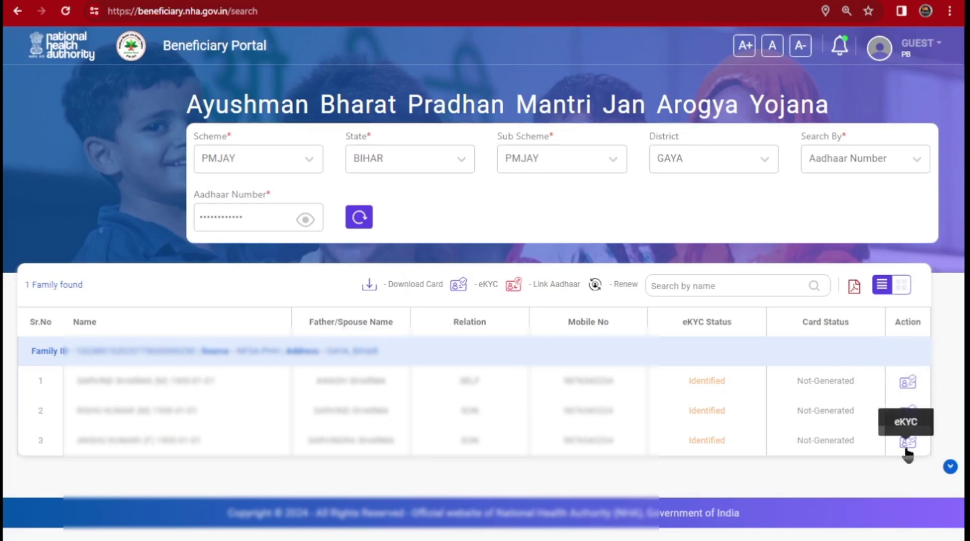
- Start e-KYC for row 3, verify the Aadhaar number, and allow the ABHA consent
click(906, 450)
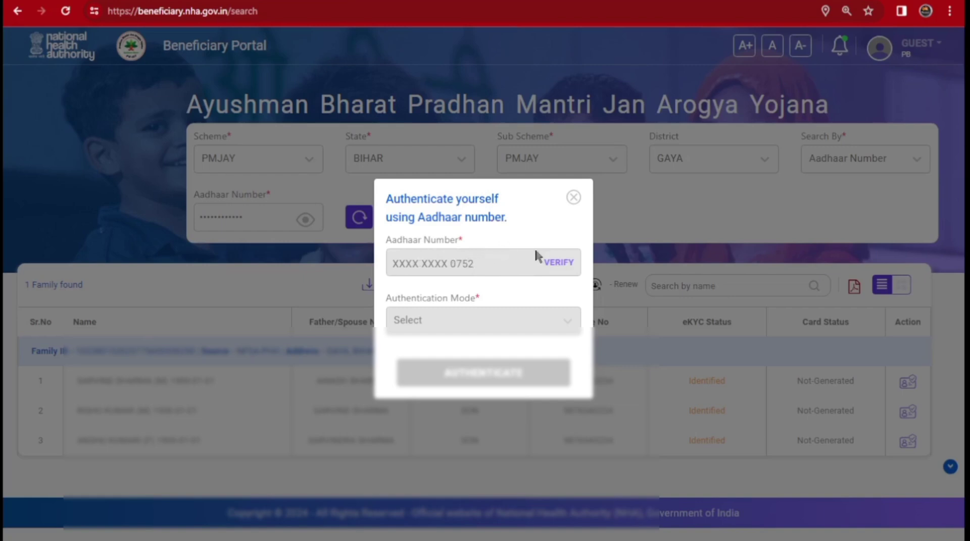
click(559, 264)
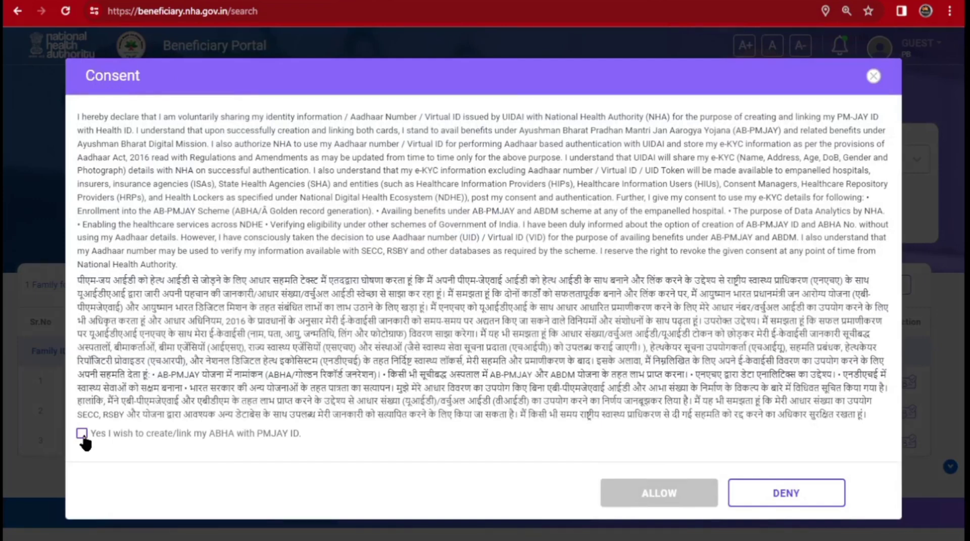
click(82, 434)
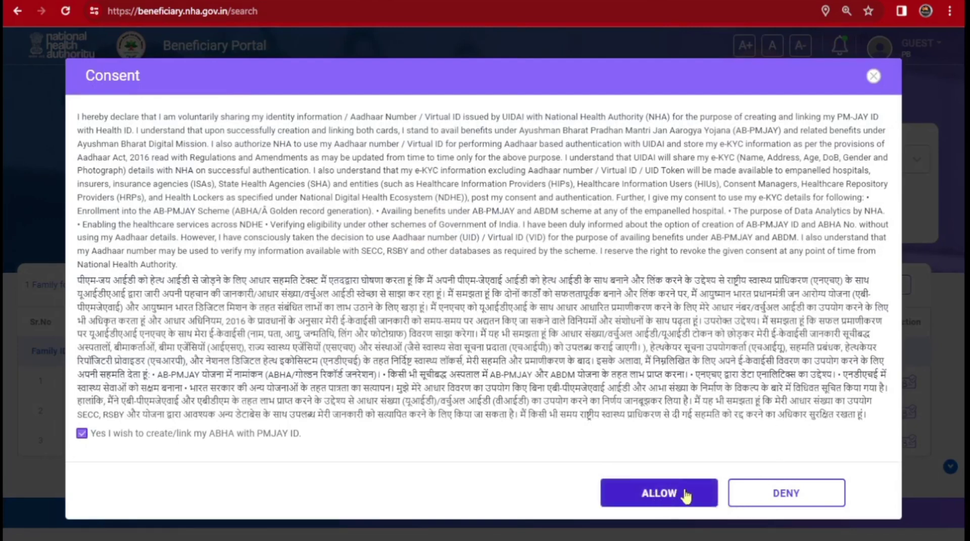
click(668, 497)
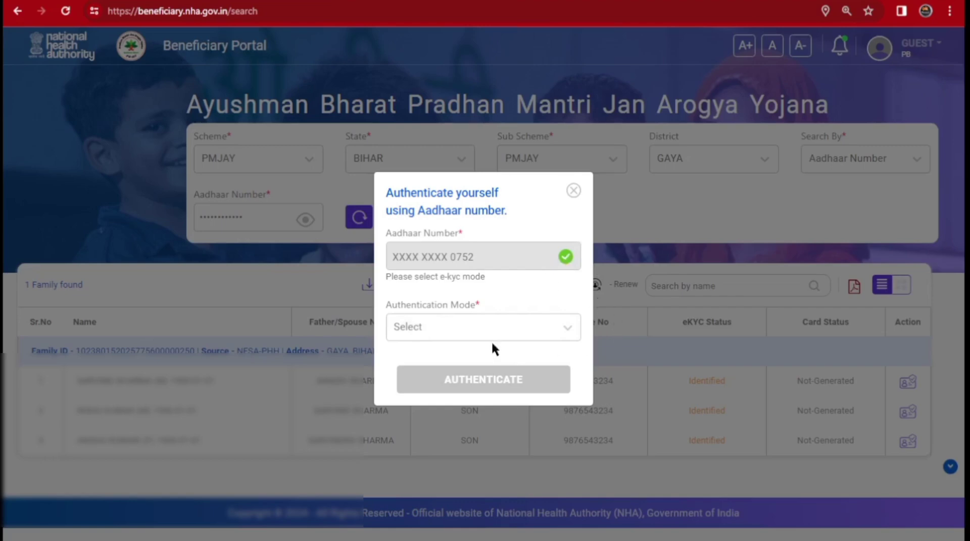
- Choose Aadhaar OTP as the authentication mode and enter both the Aadhaar and mobile OTPs
click(448, 327)
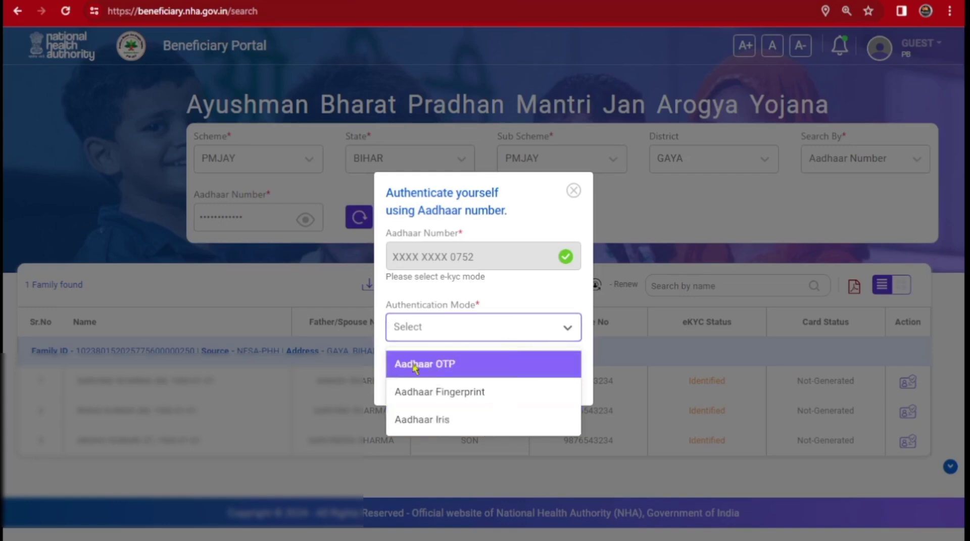
click(451, 364)
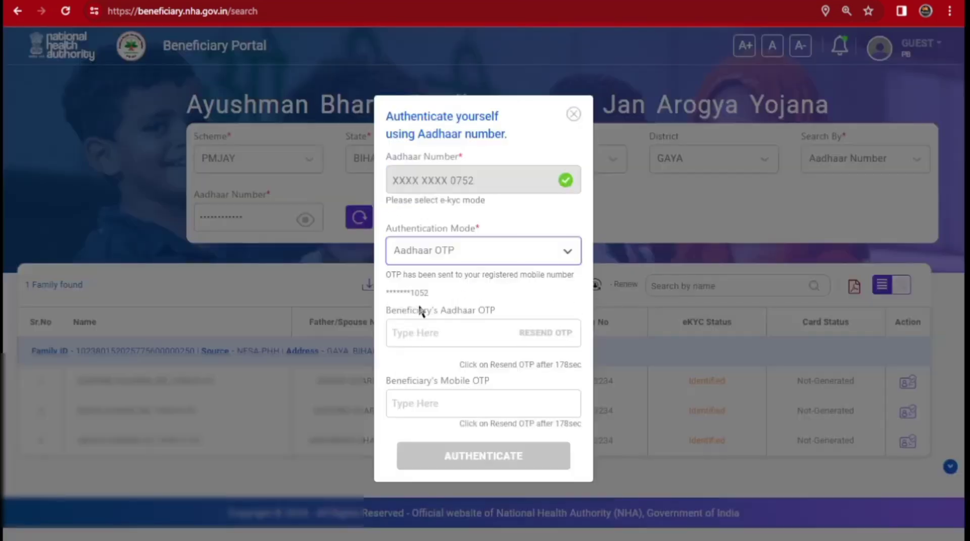
click(461, 331)
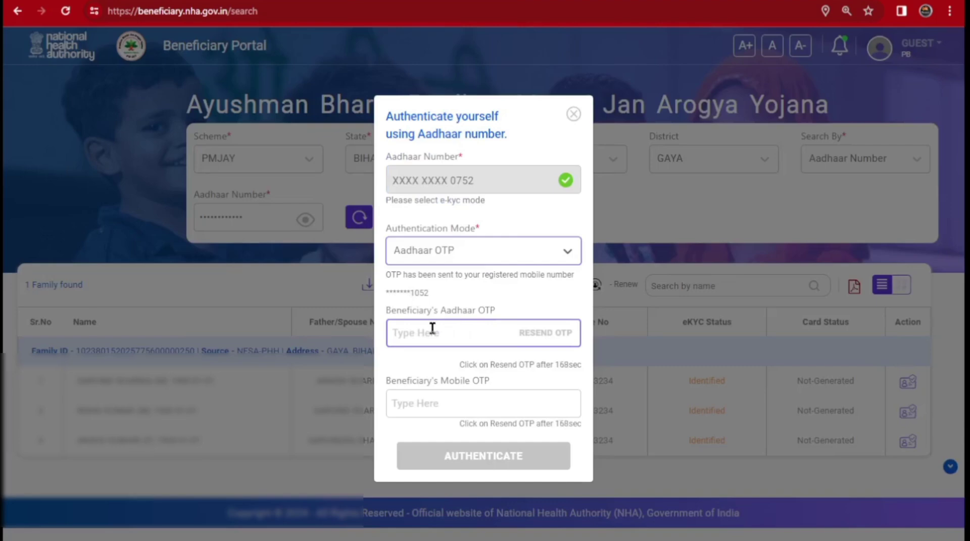
click(434, 314)
click(472, 327)
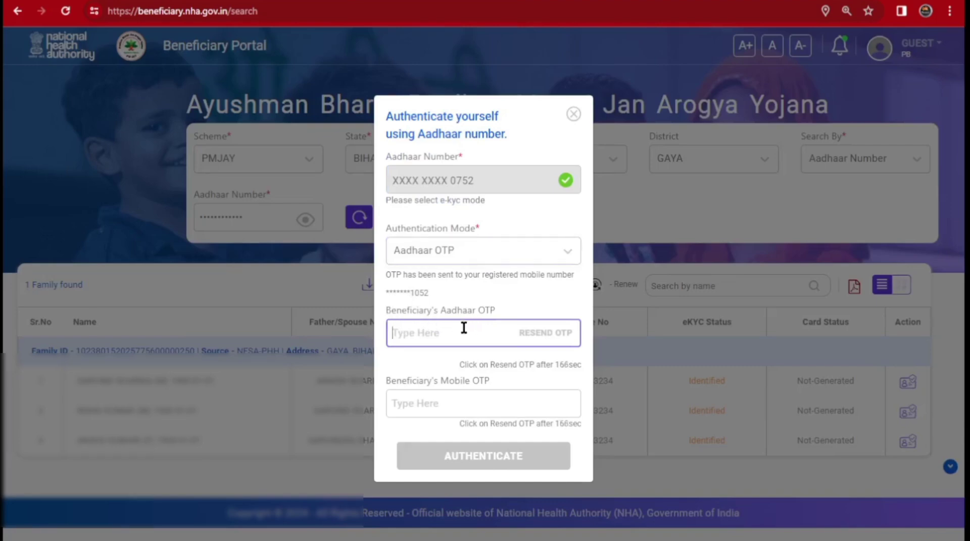
click(458, 397)
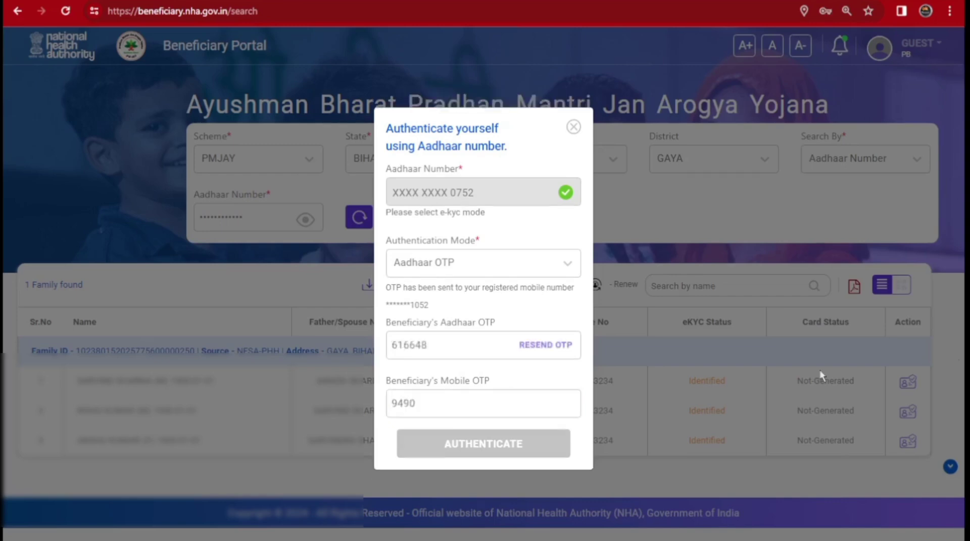
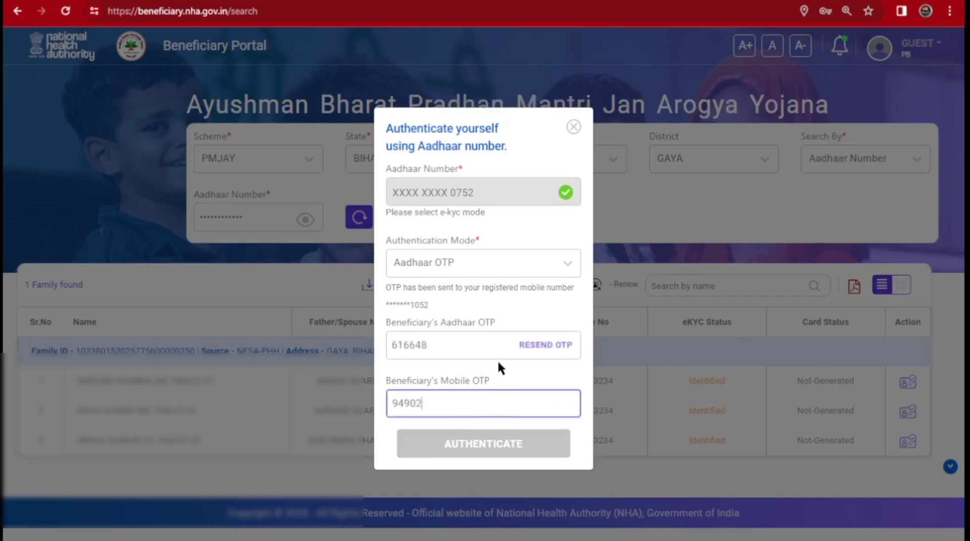
click(529, 338)
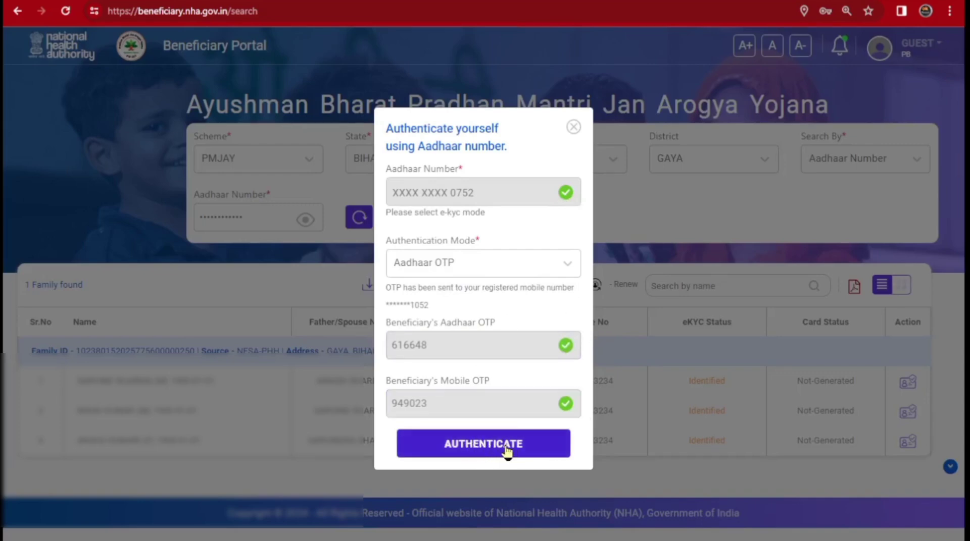
- Authenticate the member with the entered OTPs to load the e-KYC page
click(477, 449)
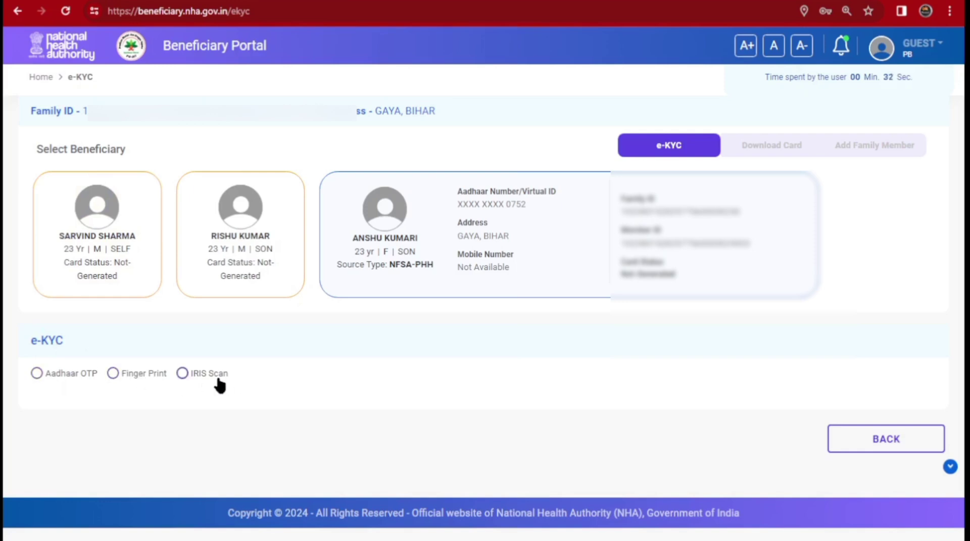
- Choose Aadhaar OTP as the e-KYC method, verify the Aadhaar, and accept the ABHA consent
click(36, 376)
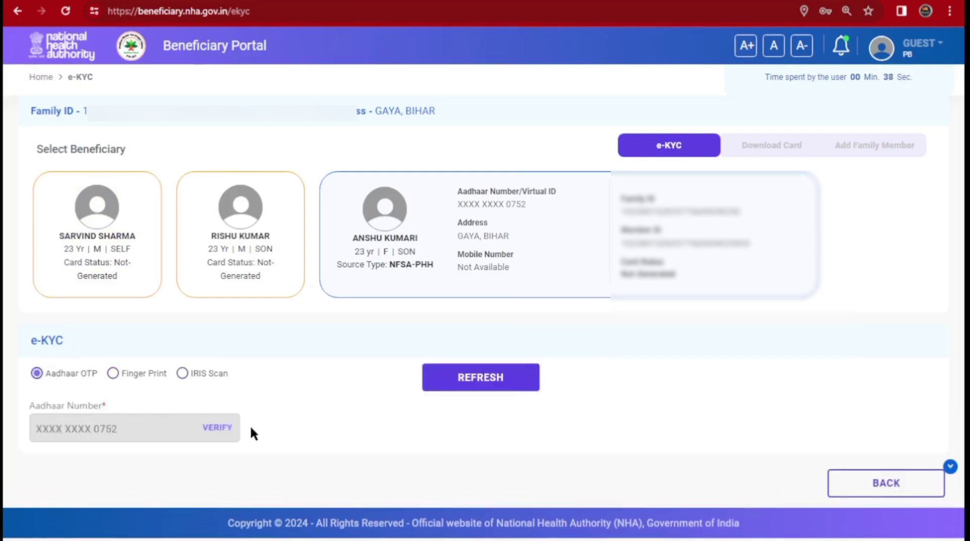
click(217, 429)
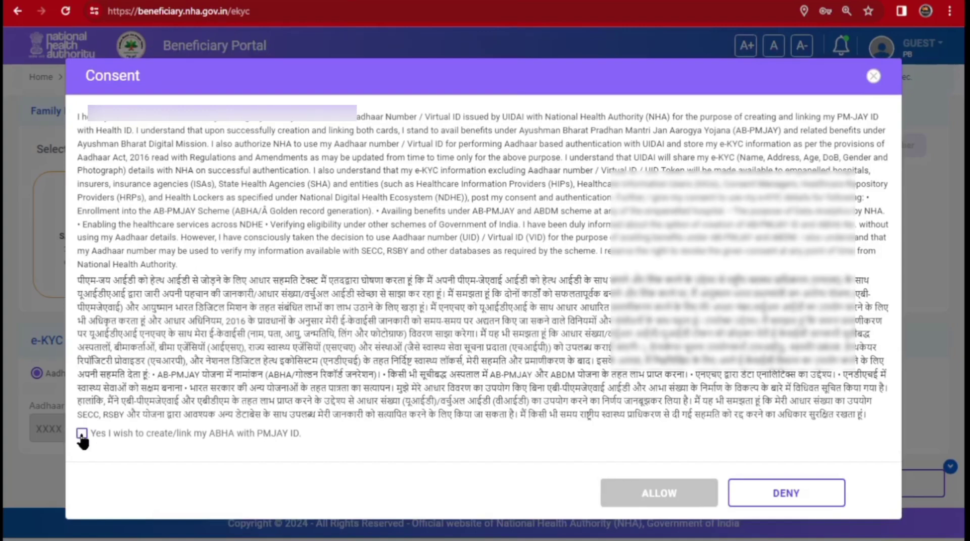
click(82, 434)
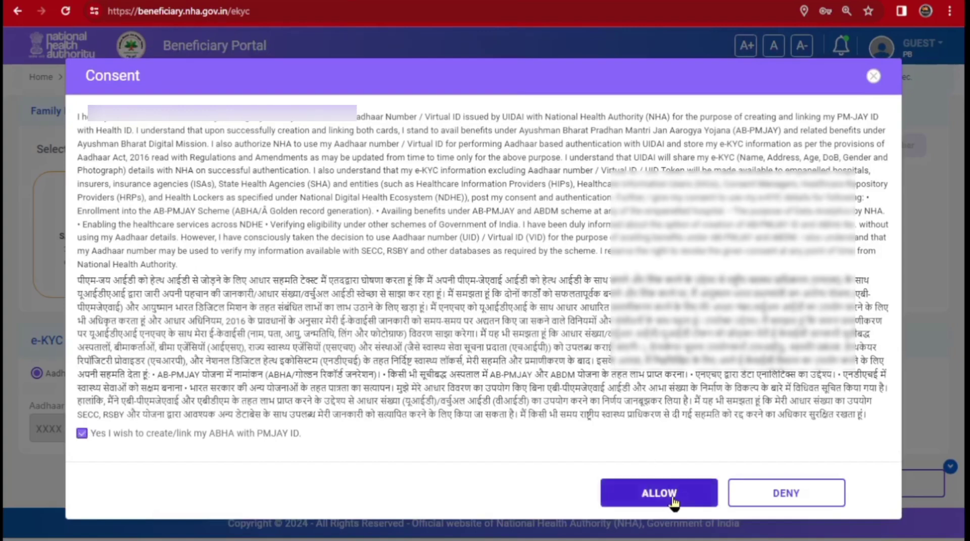
click(647, 496)
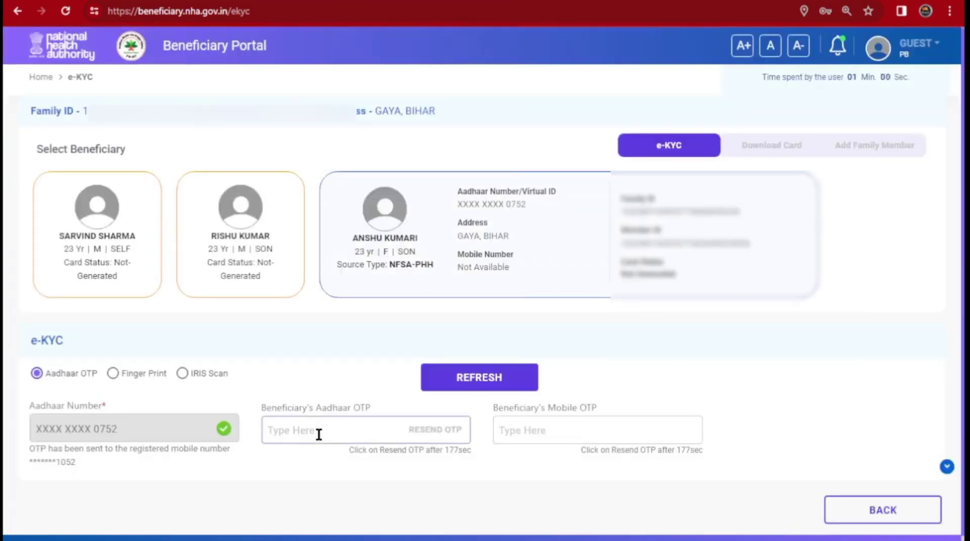
- Enter the Aadhaar OTP and mobile OTP to get the 75.00% matching score
click(309, 429)
click(520, 424)
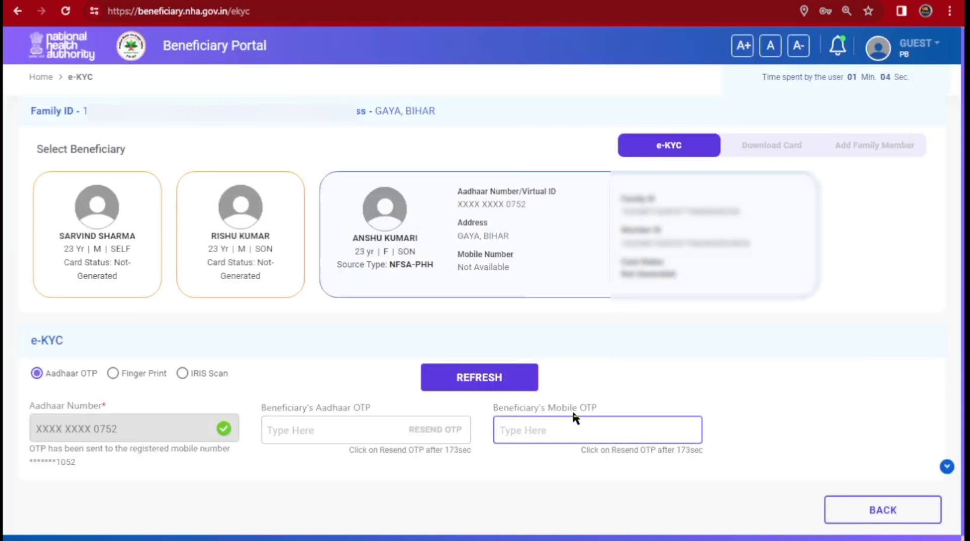
click(350, 427)
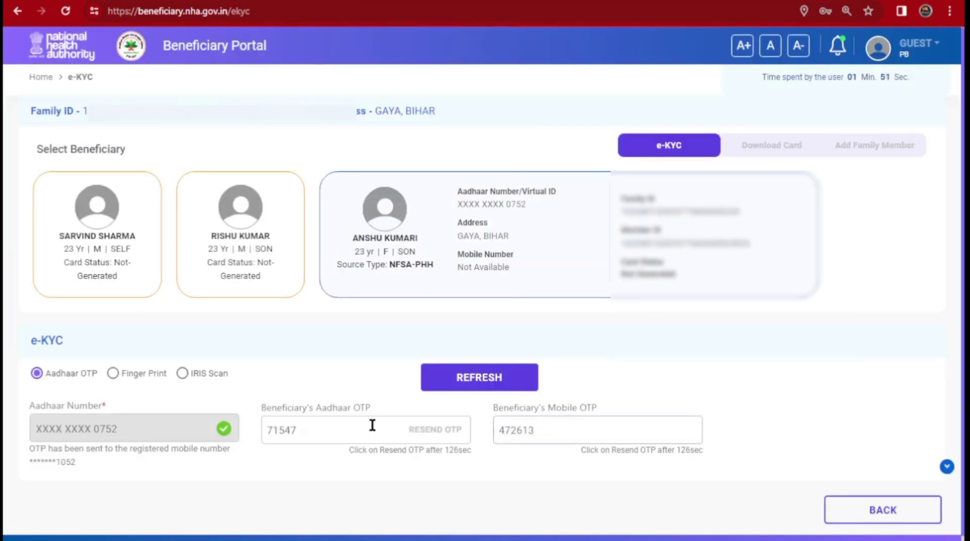
click(374, 425)
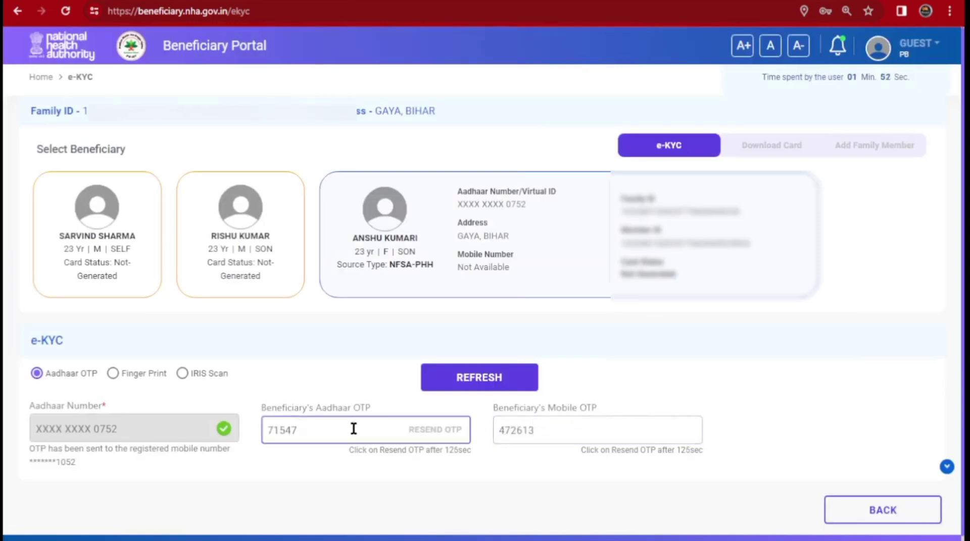
text(9)
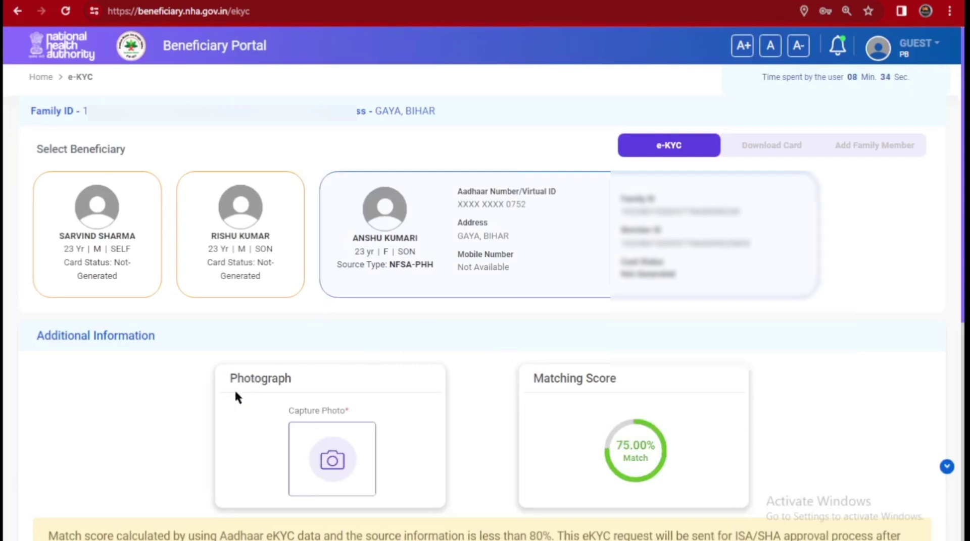
scroll(559, 381, down, 3)
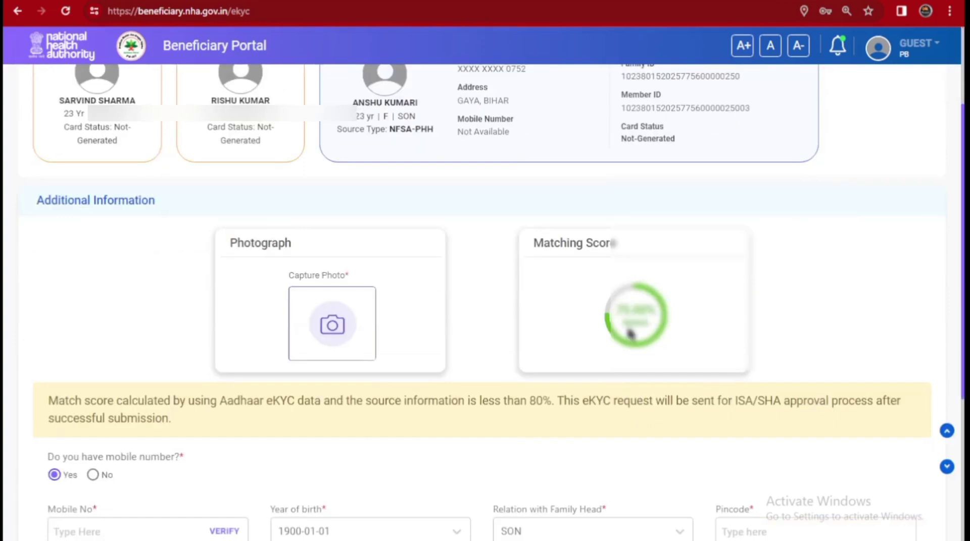
scroll(631, 328, up, 3)
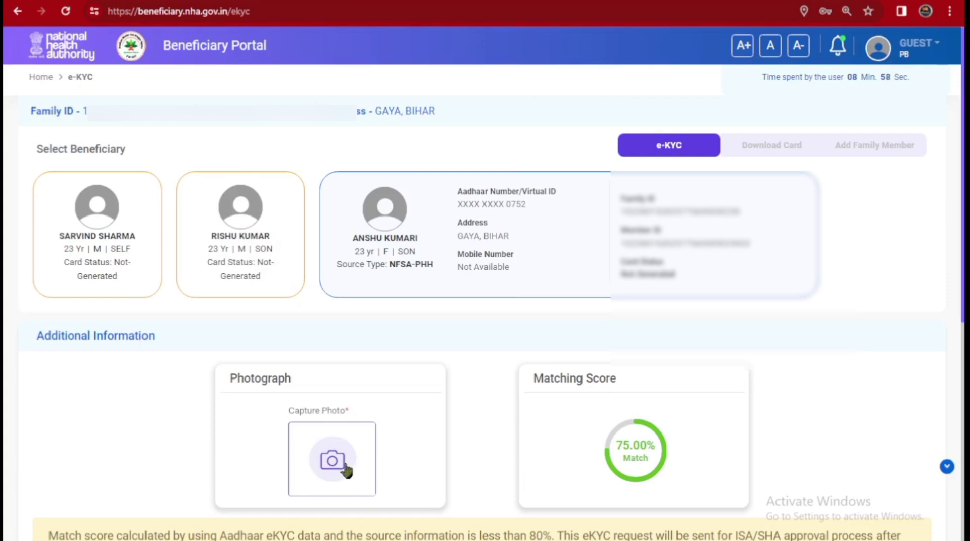
- Start the webcam and capture the third member's photograph
click(363, 463)
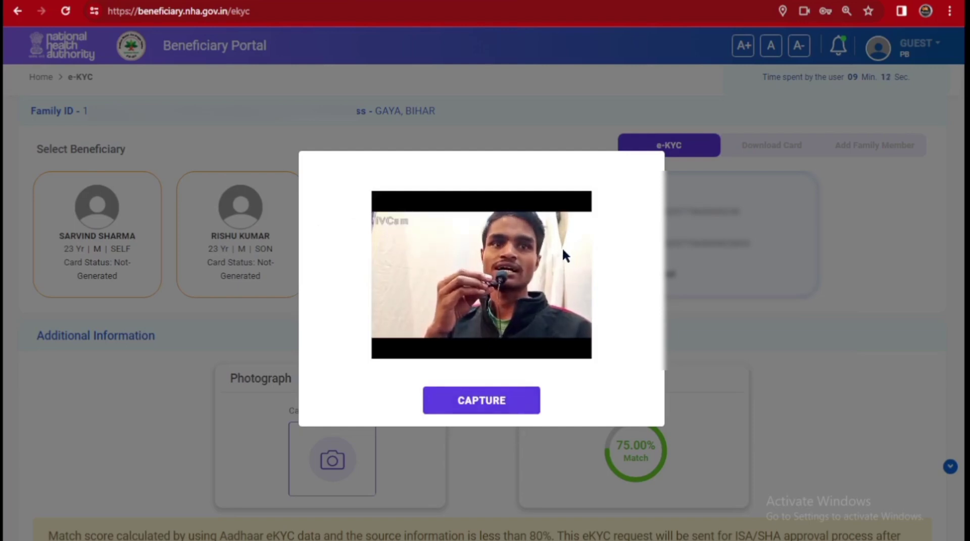
click(482, 401)
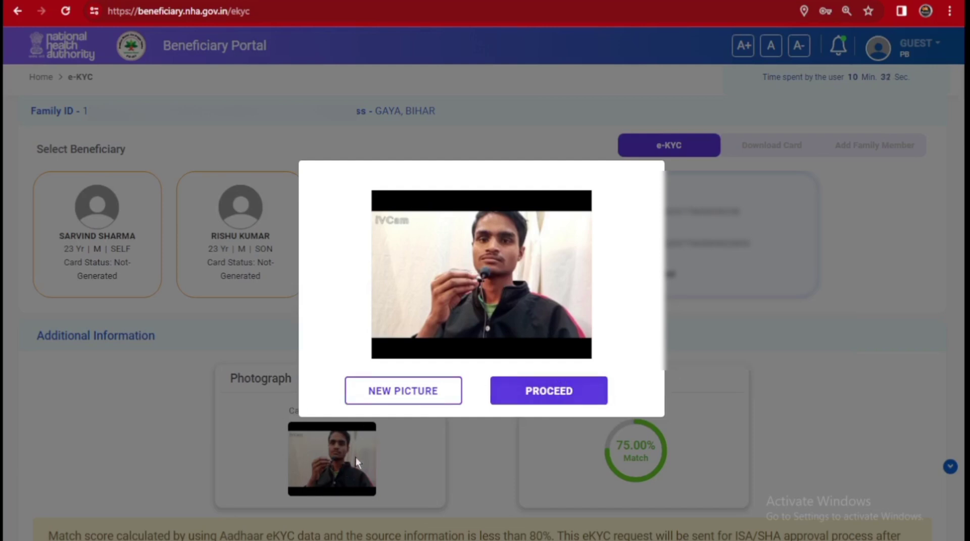
- Accept the captured photo, then enter the member's mobile number and verify it with the received OTP
click(420, 417)
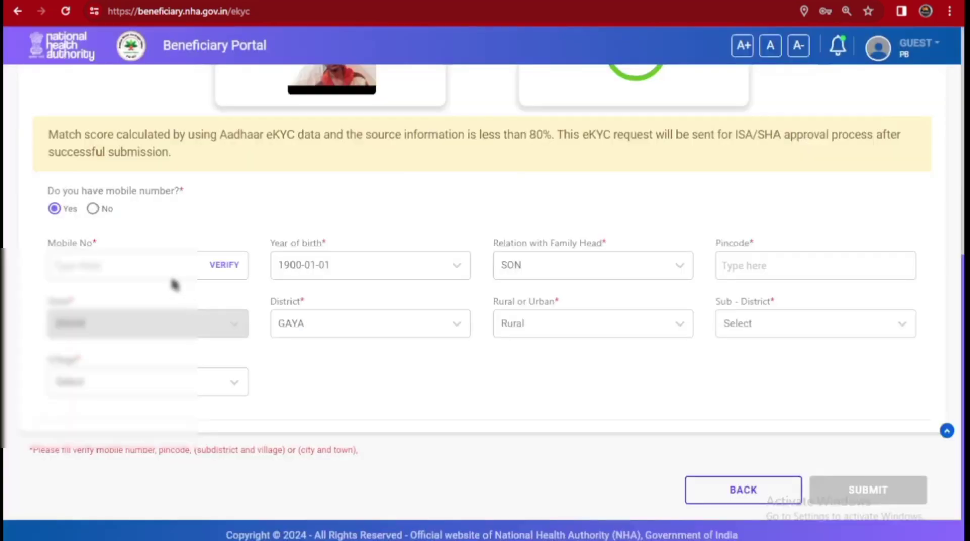
click(61, 211)
click(98, 266)
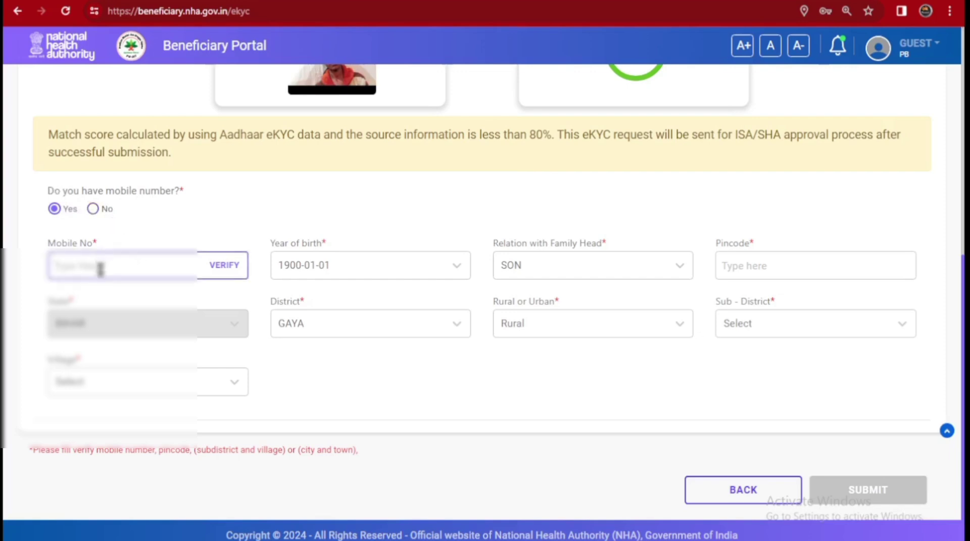
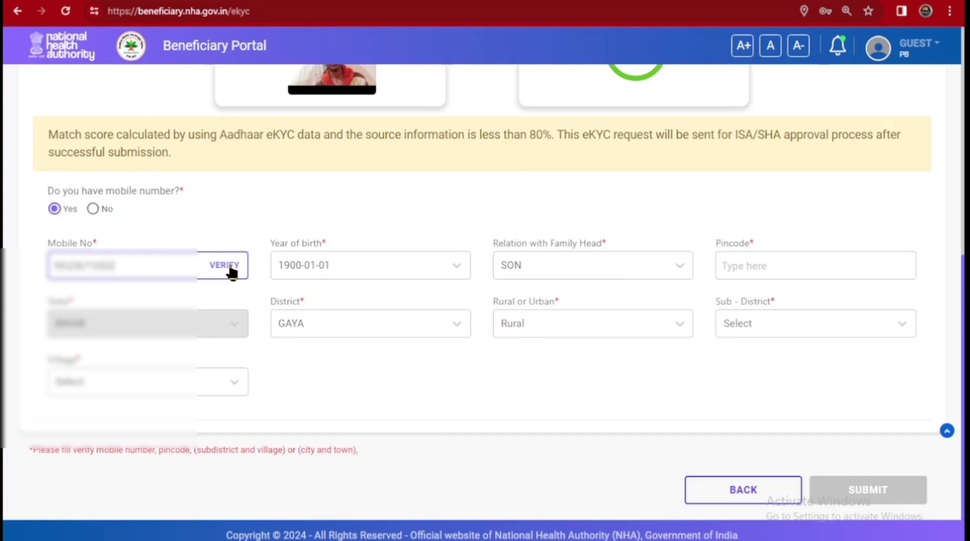
click(225, 267)
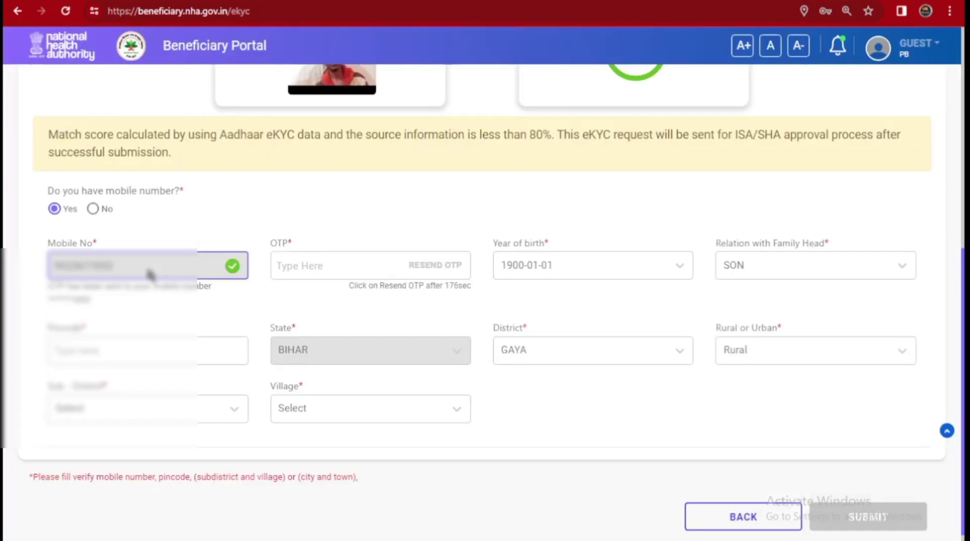
click(328, 266)
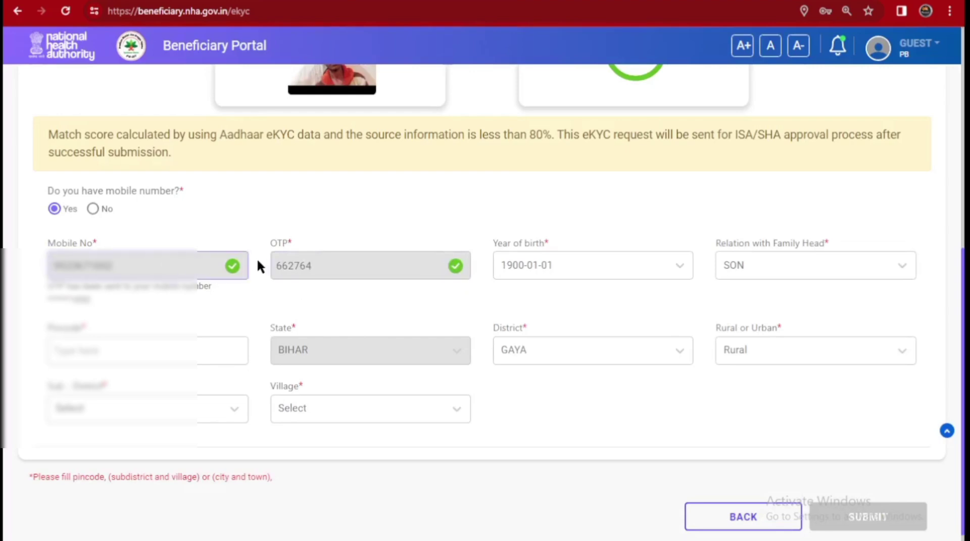
- Set the year of birth to 2010 and the relation to DAUGHTER
click(553, 261)
scroll(552, 353, down, 2)
click(513, 354)
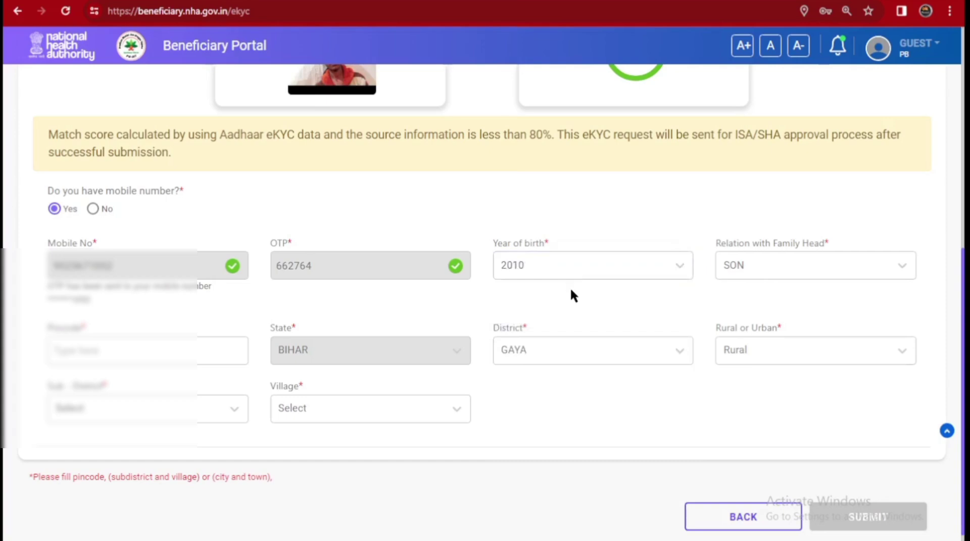
scroll(571, 287, up, 3)
scroll(571, 287, down, 4)
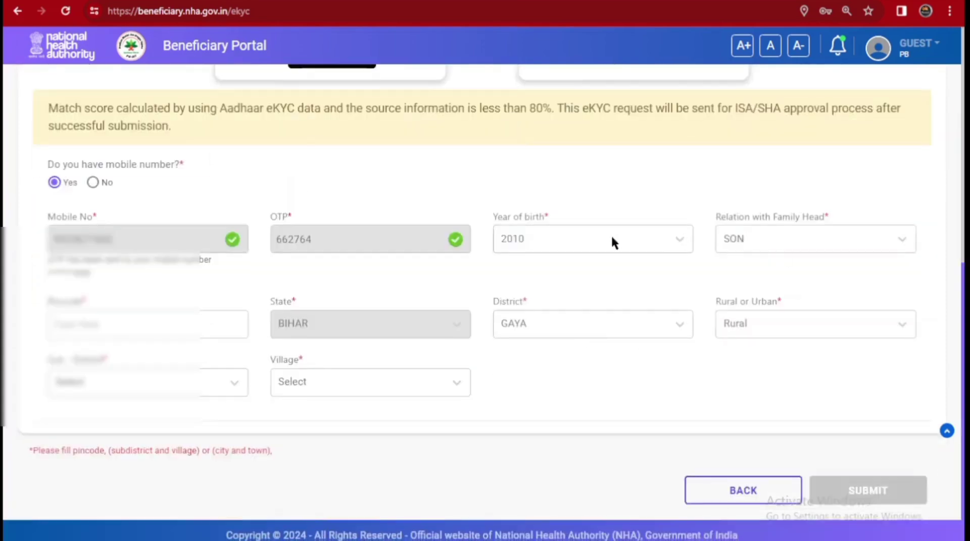
click(782, 240)
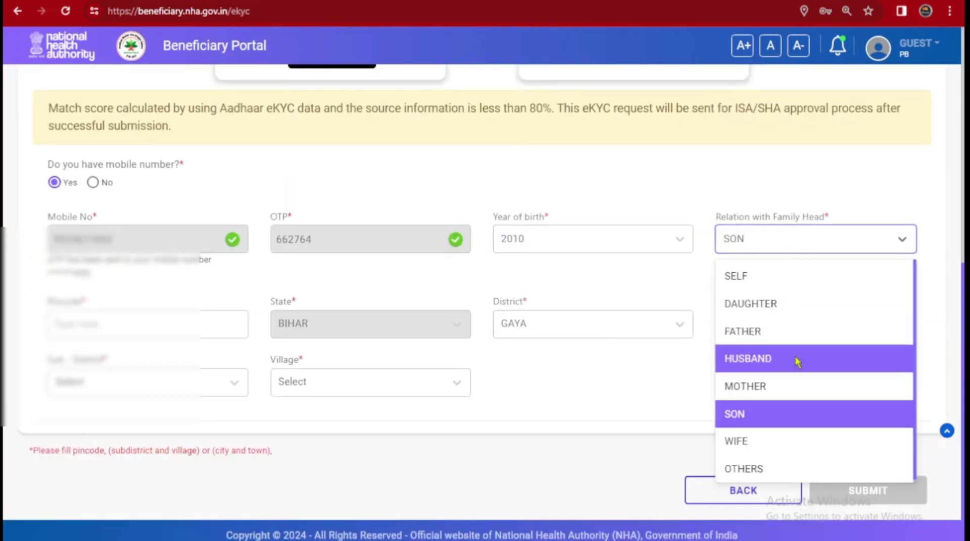
click(782, 316)
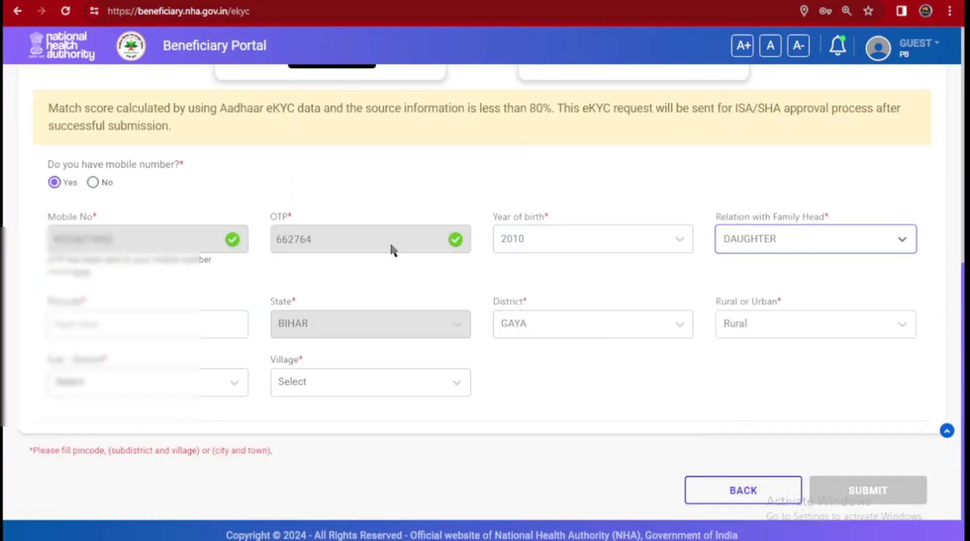
- Enter the area pincode, pick the matching sub-district, and select village Dumri
click(142, 322)
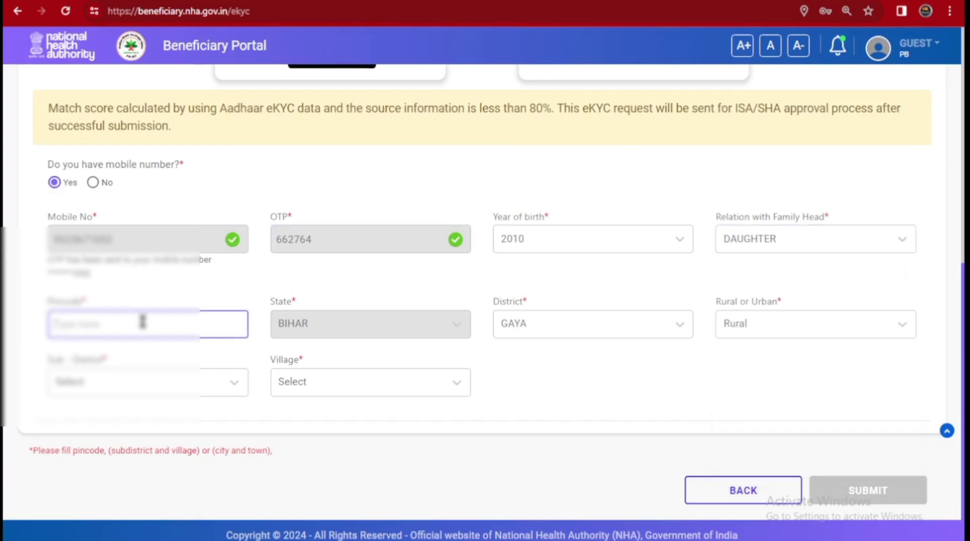
text(803)
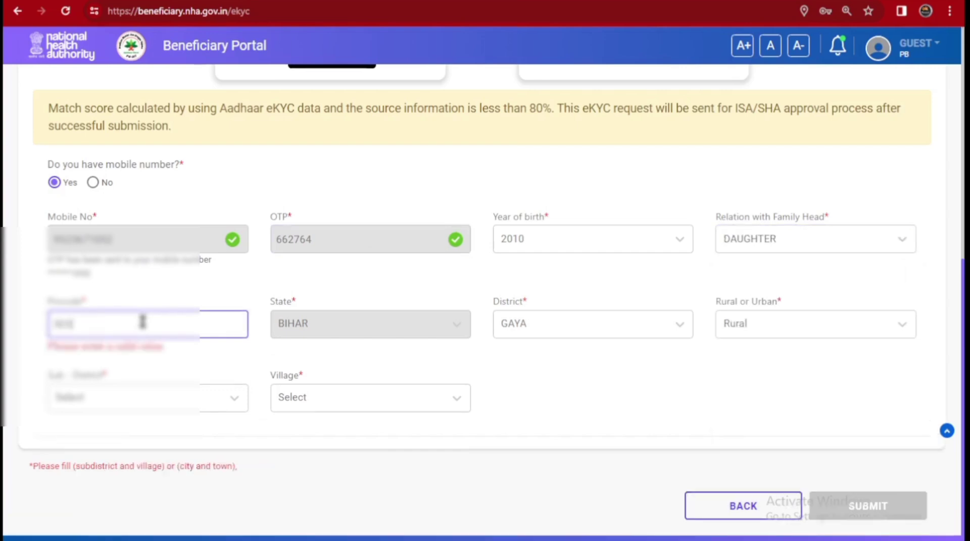
text(135)
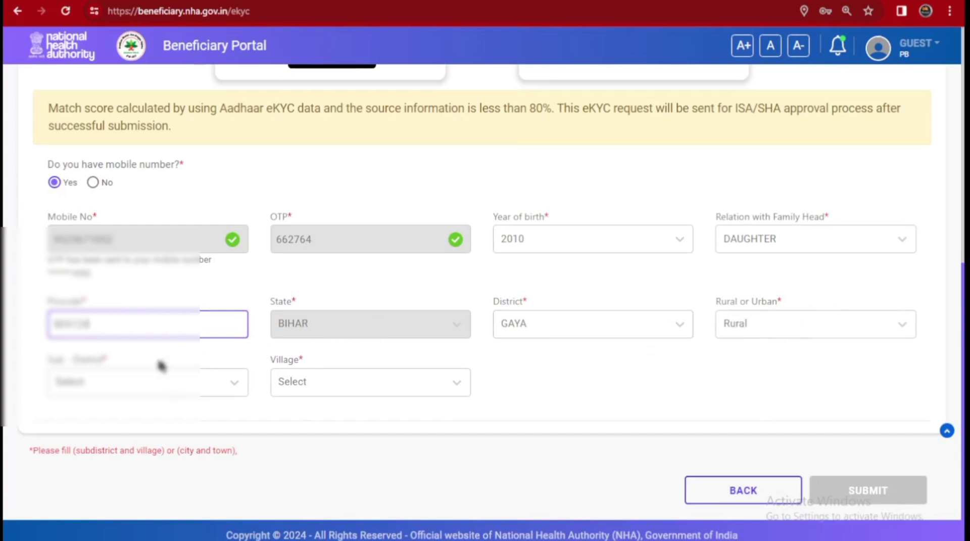
click(76, 381)
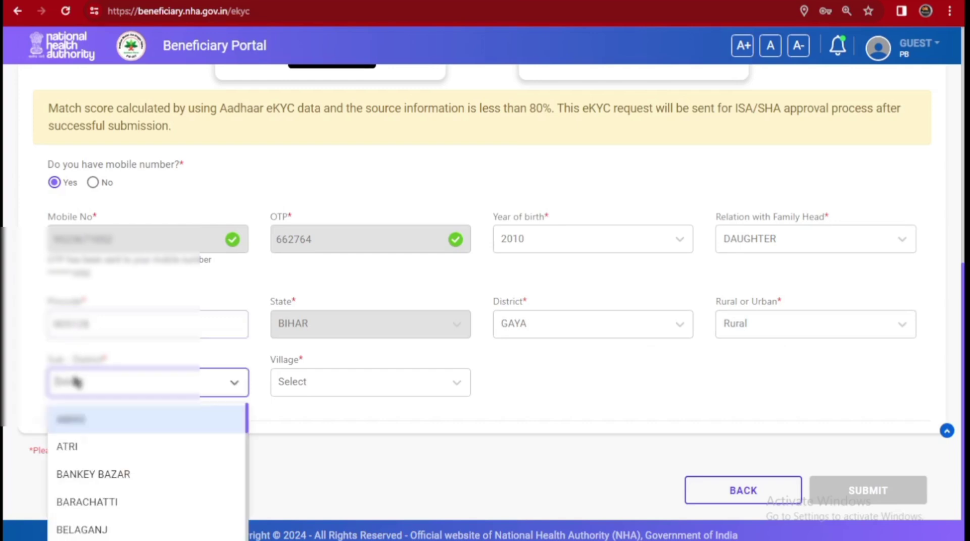
text(s)
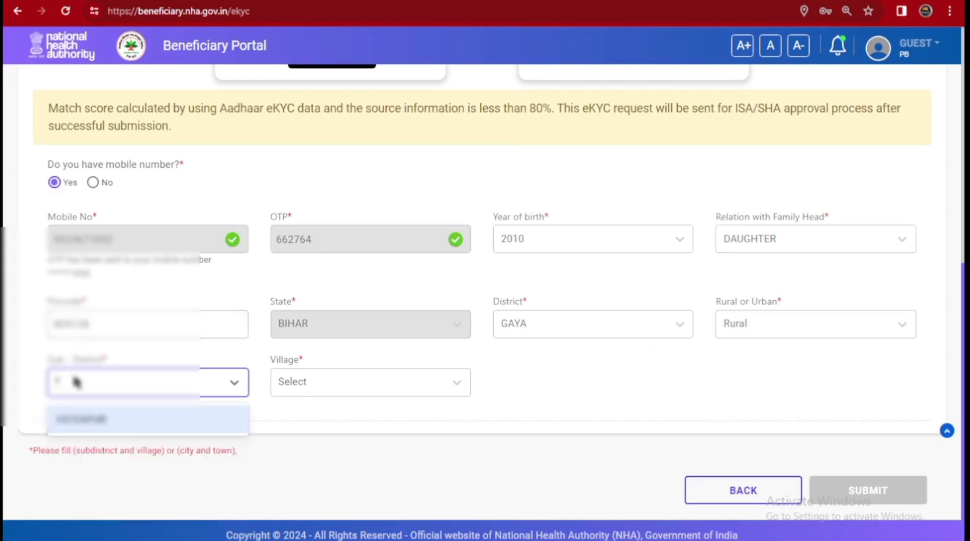
key(Return)
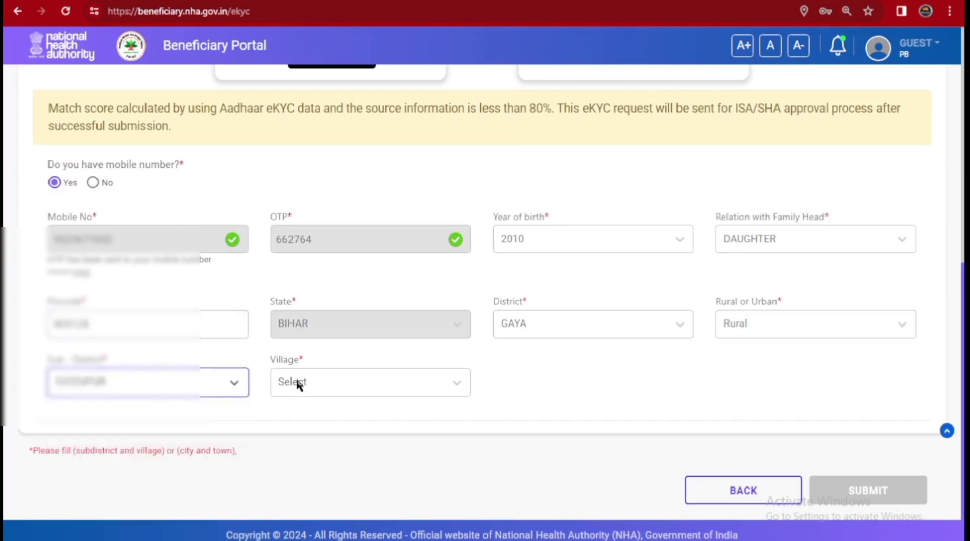
click(296, 383)
text(duma)
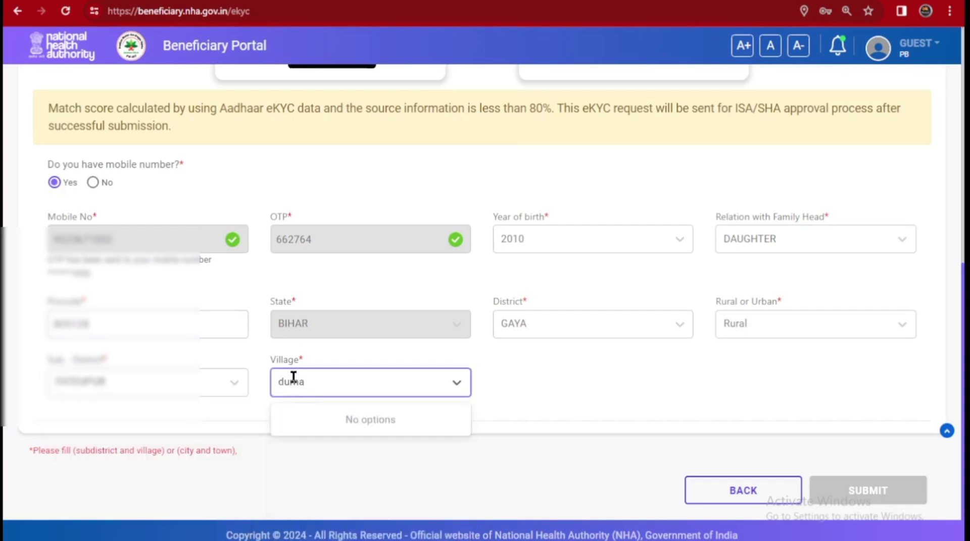
key(BackSpace)
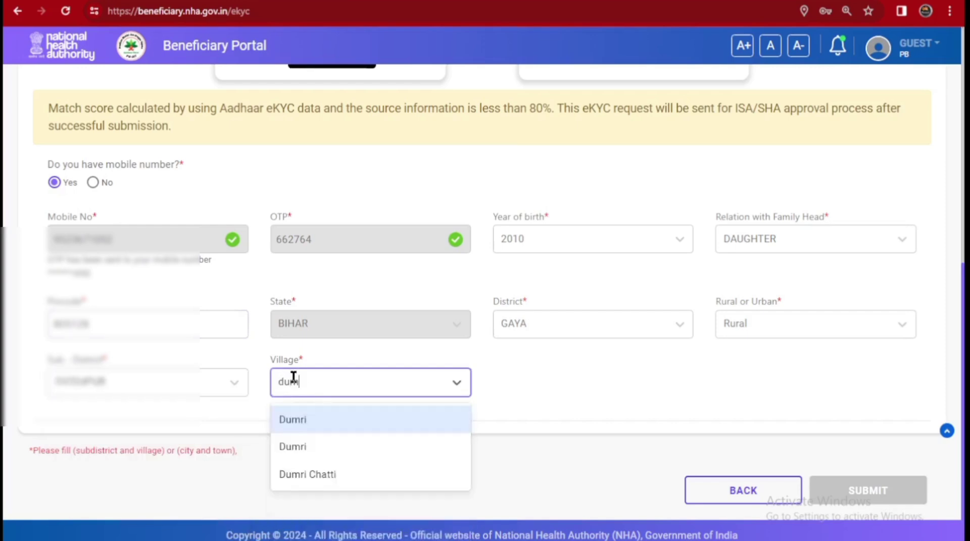
key(Return)
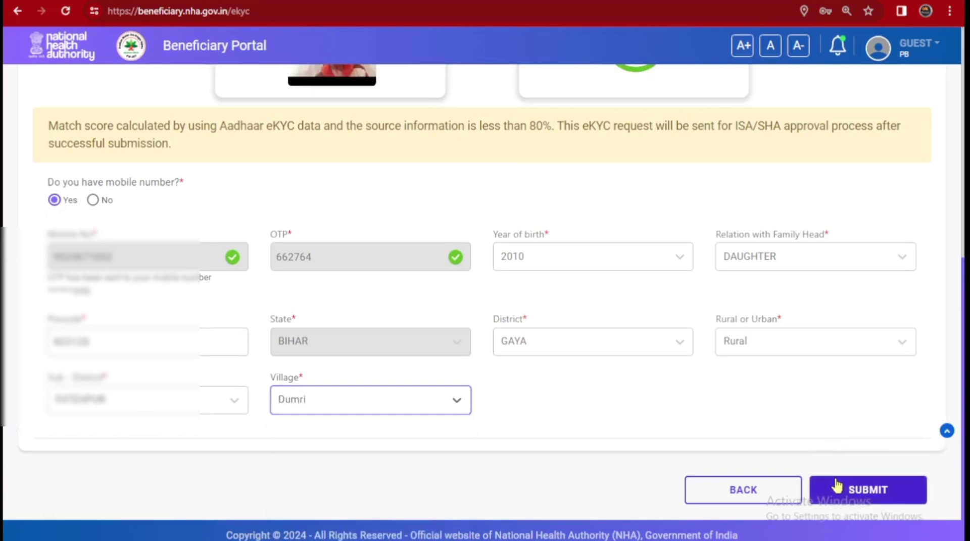
- Submit the e-KYC form and acknowledge the completion message to return to the results
click(875, 493)
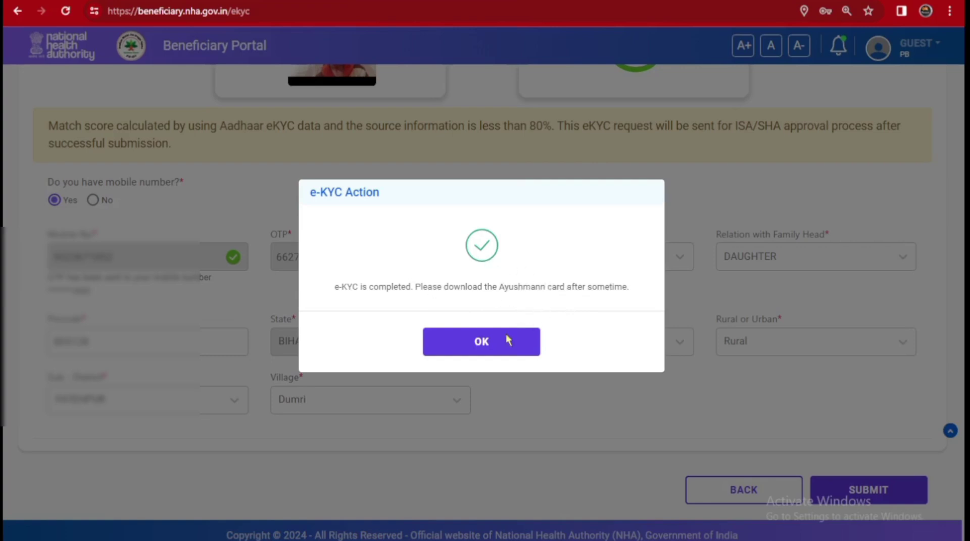
click(483, 345)
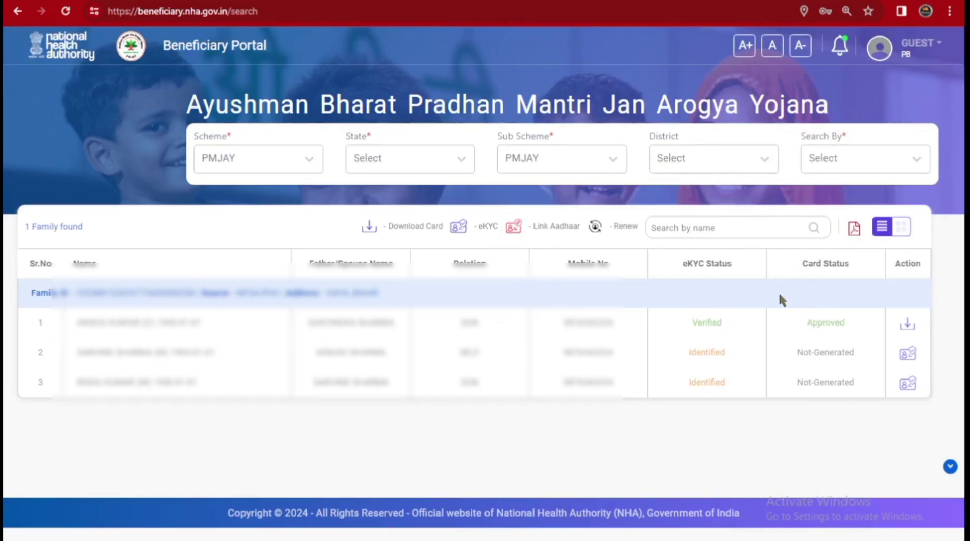
click(908, 328)
click(908, 324)
click(906, 326)
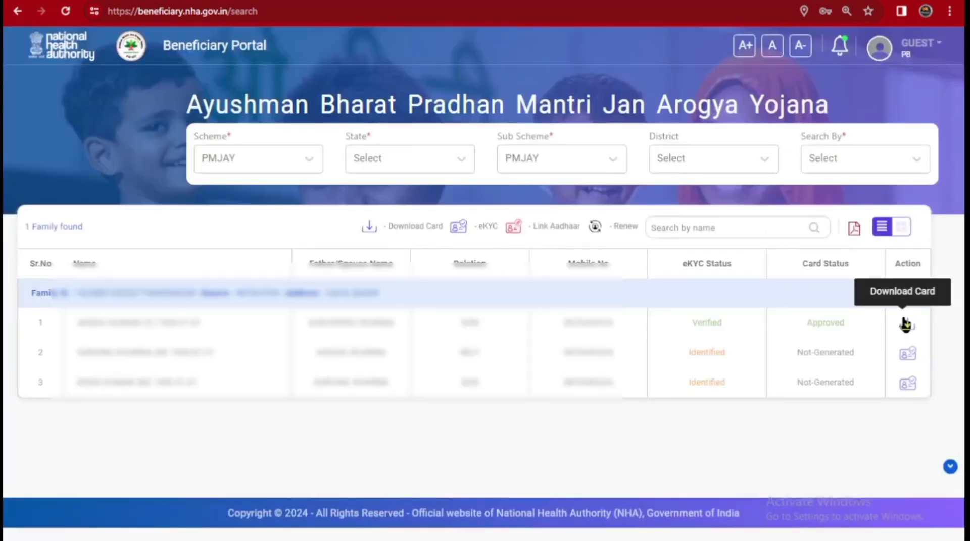